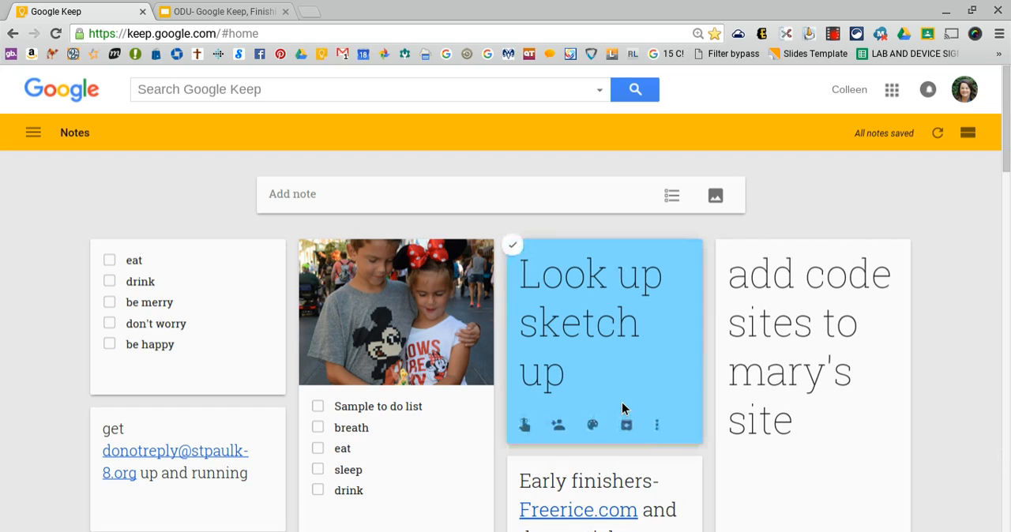
# Look up Keep in the list of Google apps, and close the list again
pyautogui.moveTo(522, 341)
pyautogui.click(892, 91)
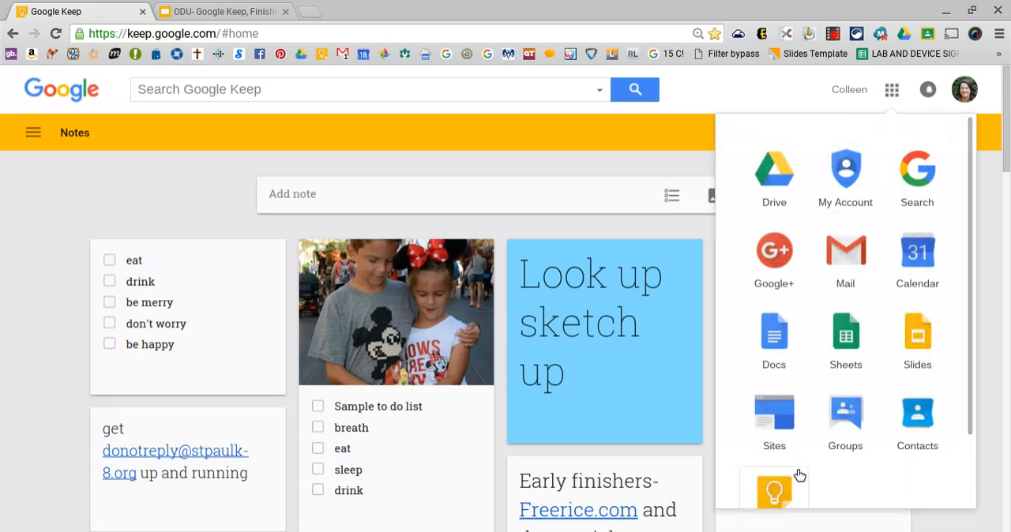
pyautogui.scroll(-3, 808, 486)
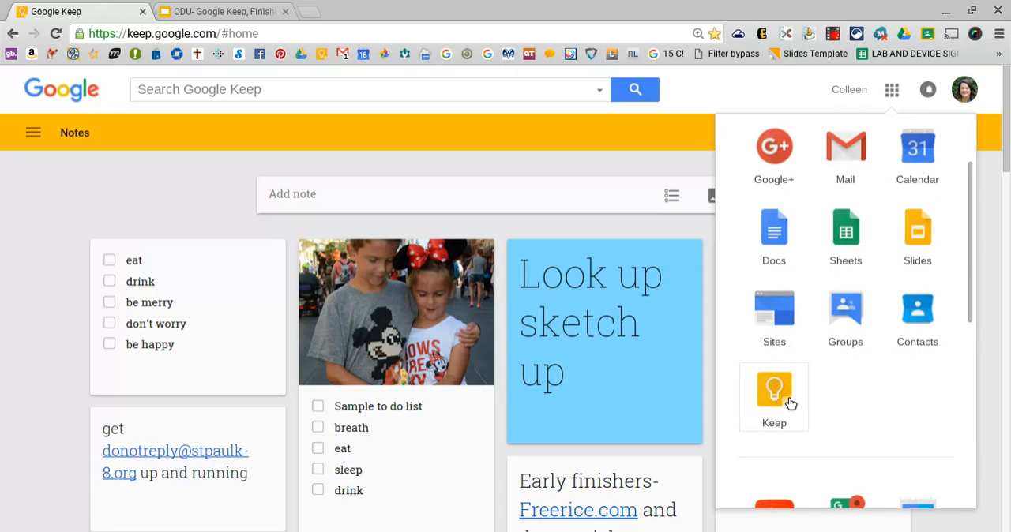
pyautogui.click(895, 94)
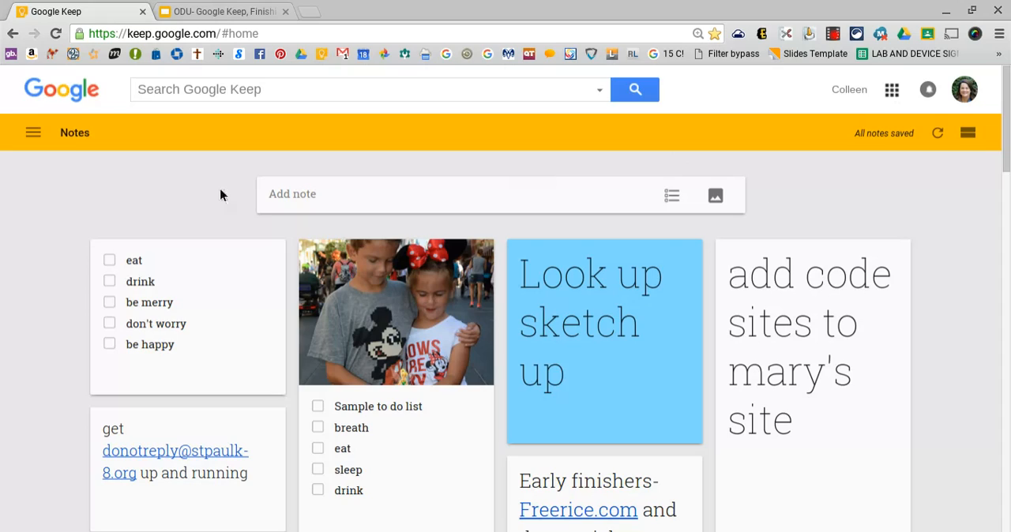
# Create an untitled text note reading "Have a drink tonight"
pyautogui.click(409, 203)
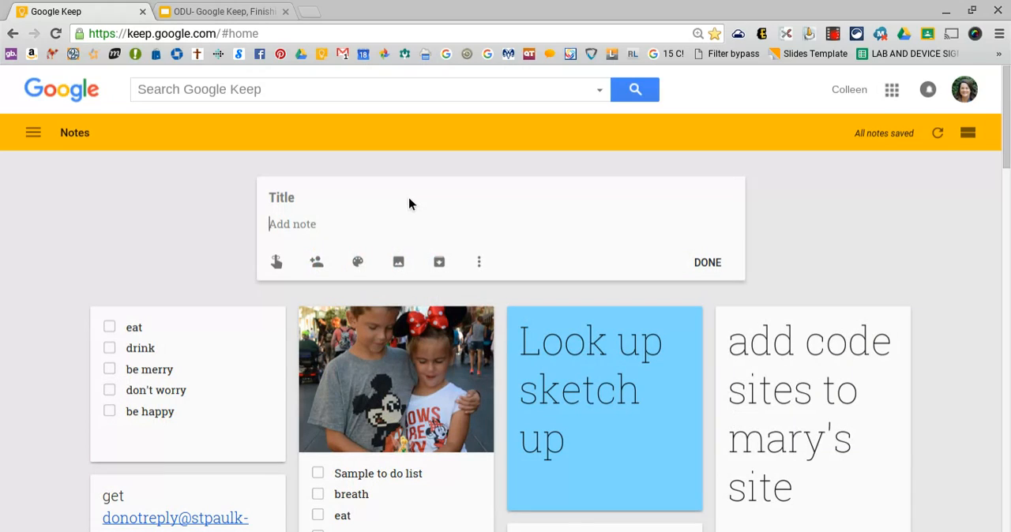
pyautogui.write('Have a drink tonight')
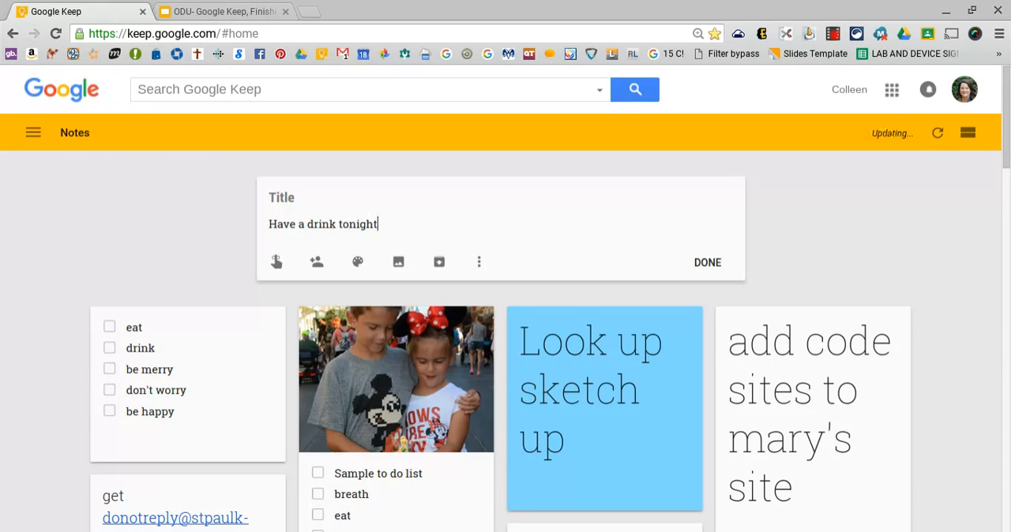
pyautogui.press('Return')
pyautogui.click(709, 275)
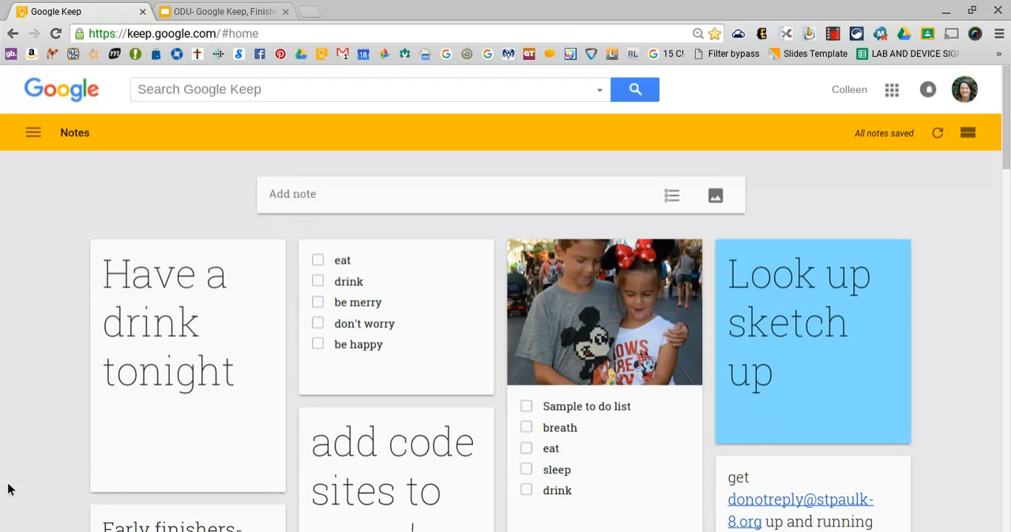
# Create an untitled checklist note with the items eat, drink, be merry, don't worry and be happy
pyautogui.click(671, 195)
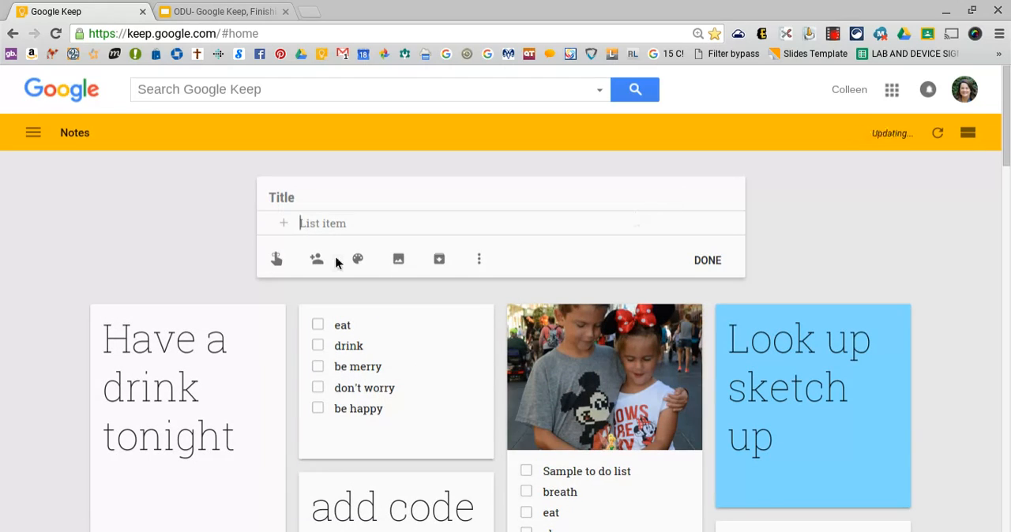
pyautogui.write('eat')
pyautogui.press('Return')
pyautogui.write('drink')
pyautogui.press('Return')
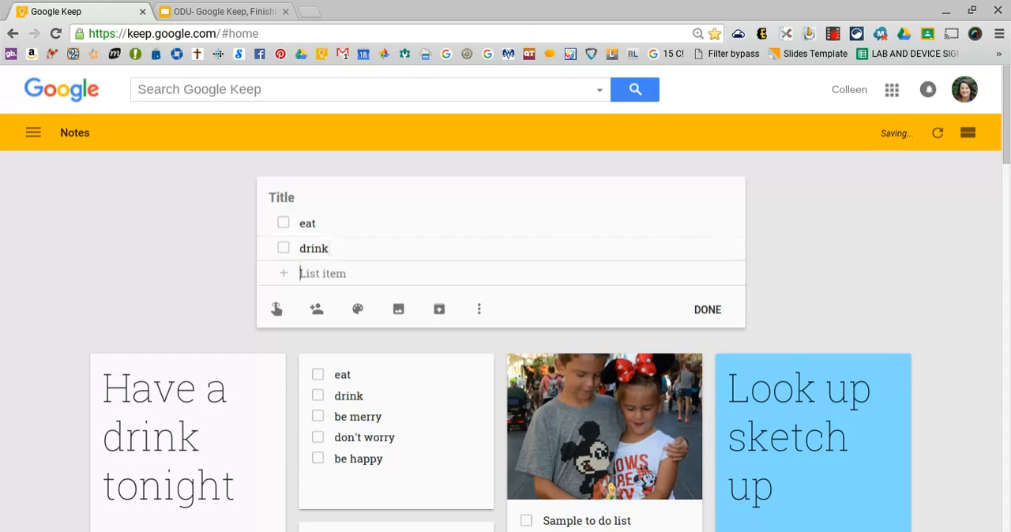
pyautogui.write('be merry')
pyautogui.press('Return')
pyautogui.write("don't worry")
pyautogui.press('Return')
pyautogui.write('be happy')
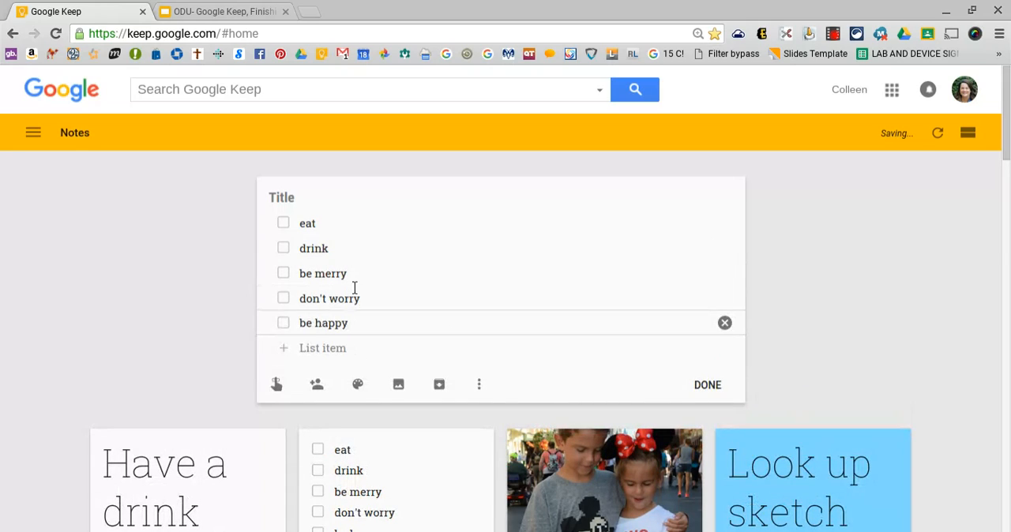
pyautogui.click(715, 386)
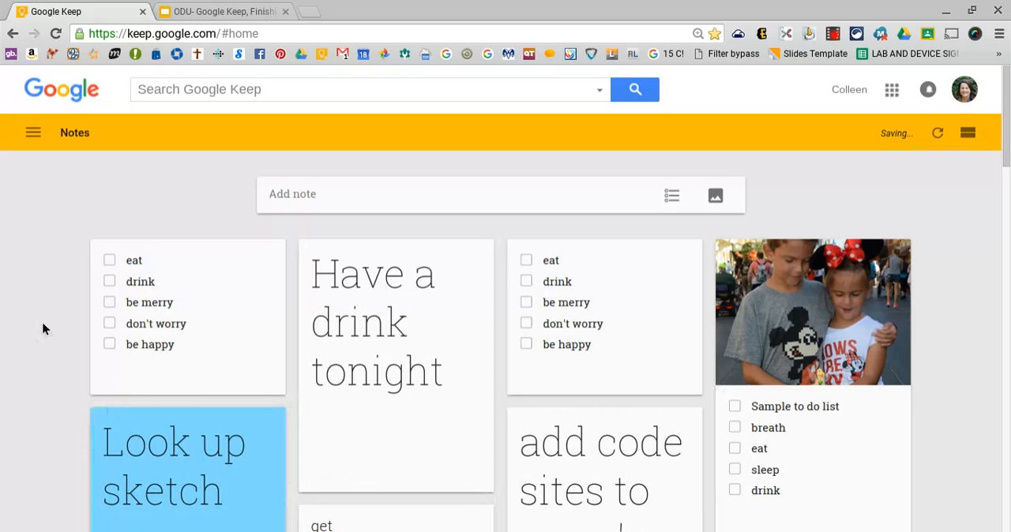
# Check off "drink" in the new checklist and view the note's reminder options without setting one
pyautogui.click(110, 281)
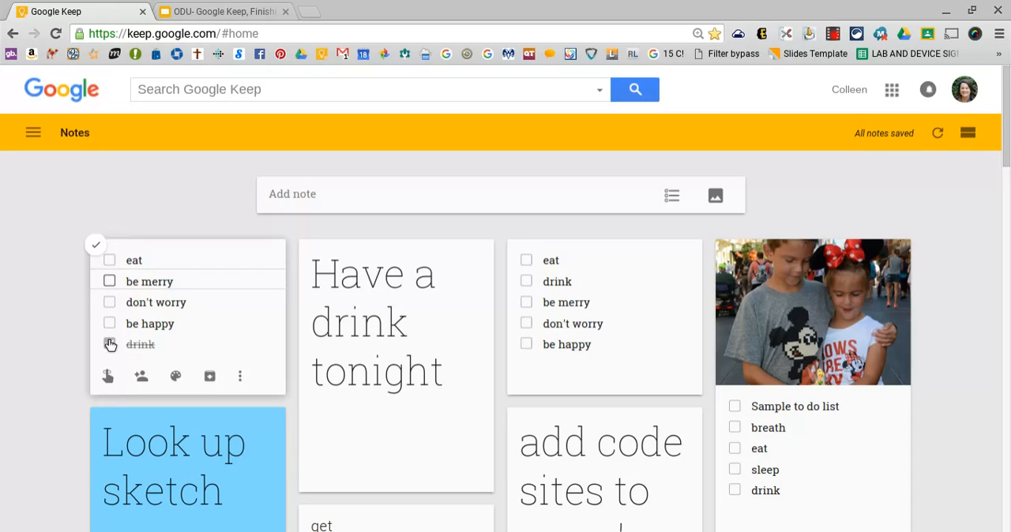
pyautogui.click(107, 383)
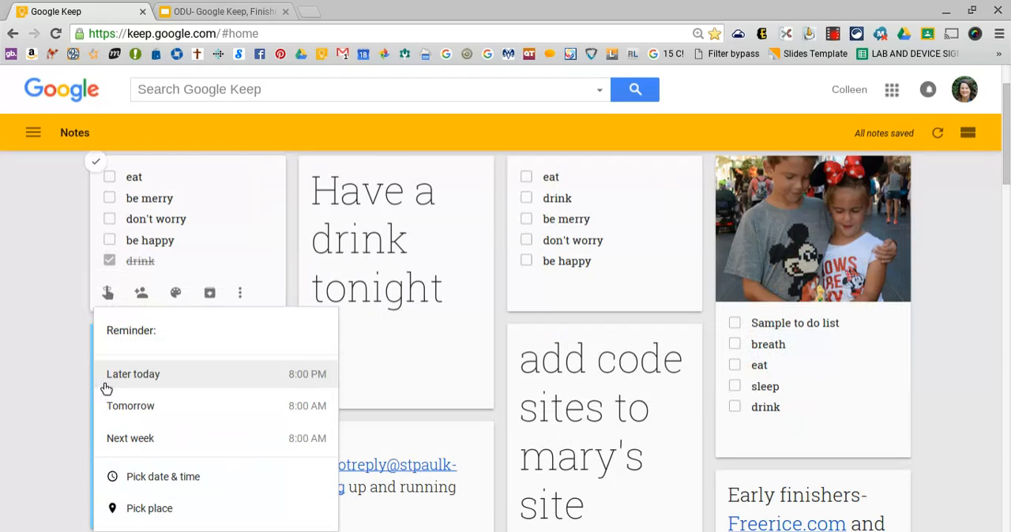
pyautogui.click(55, 304)
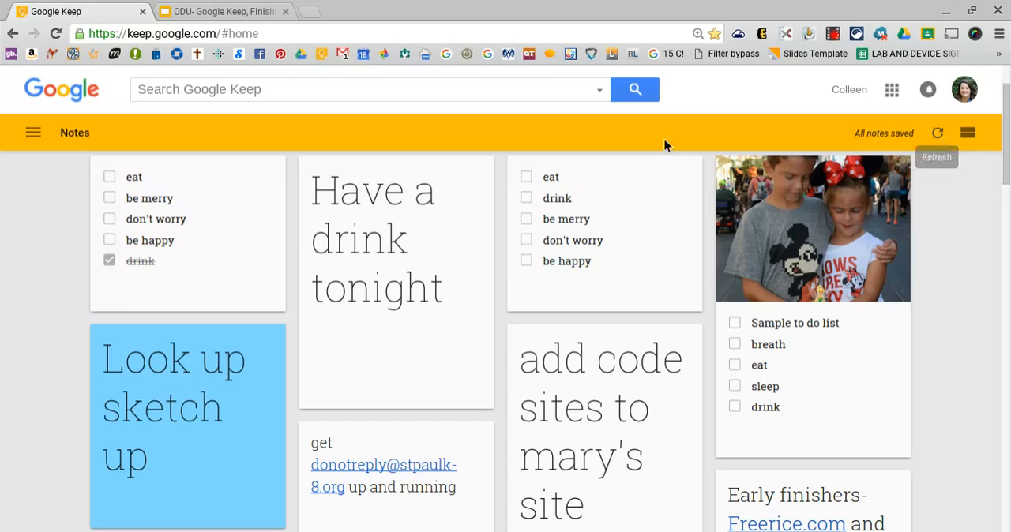
# Color the checklist with the checked-off "drink" item gray and give it the Personal label
pyautogui.moveTo(176, 288)
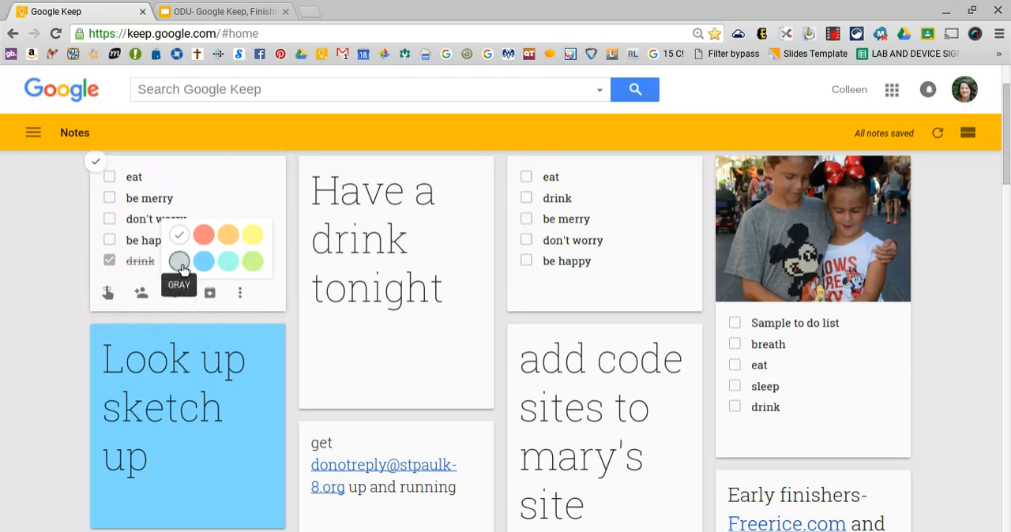
pyautogui.click(181, 269)
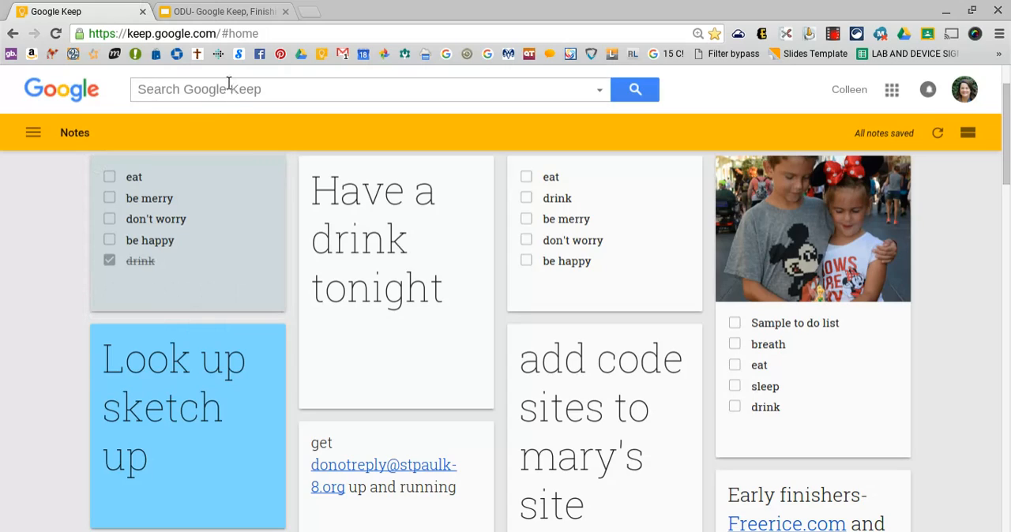
pyautogui.moveTo(229, 259)
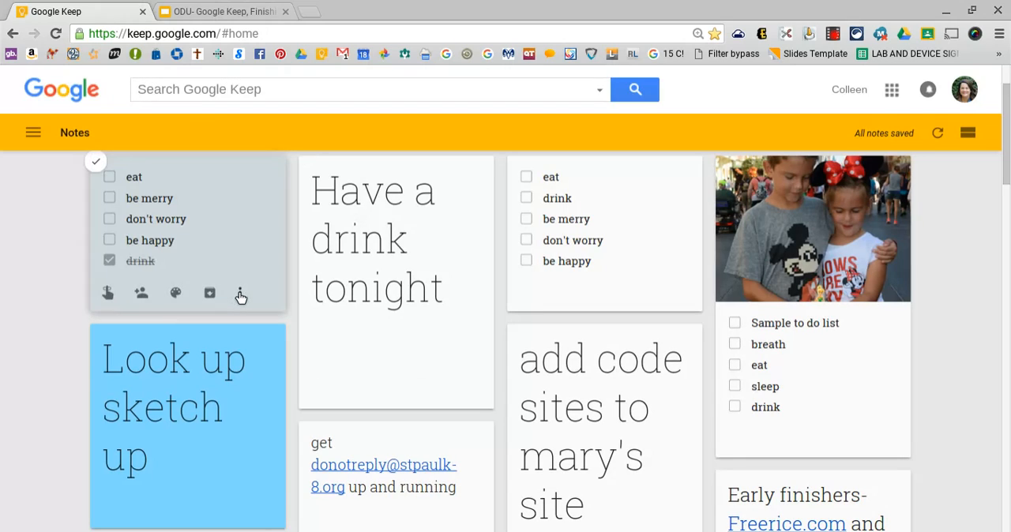
pyautogui.click(240, 294)
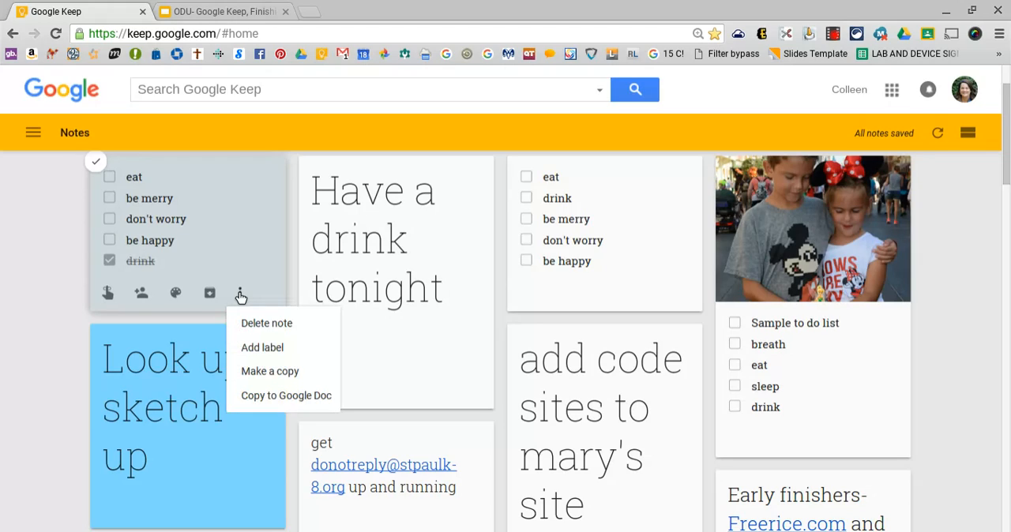
pyautogui.click(261, 347)
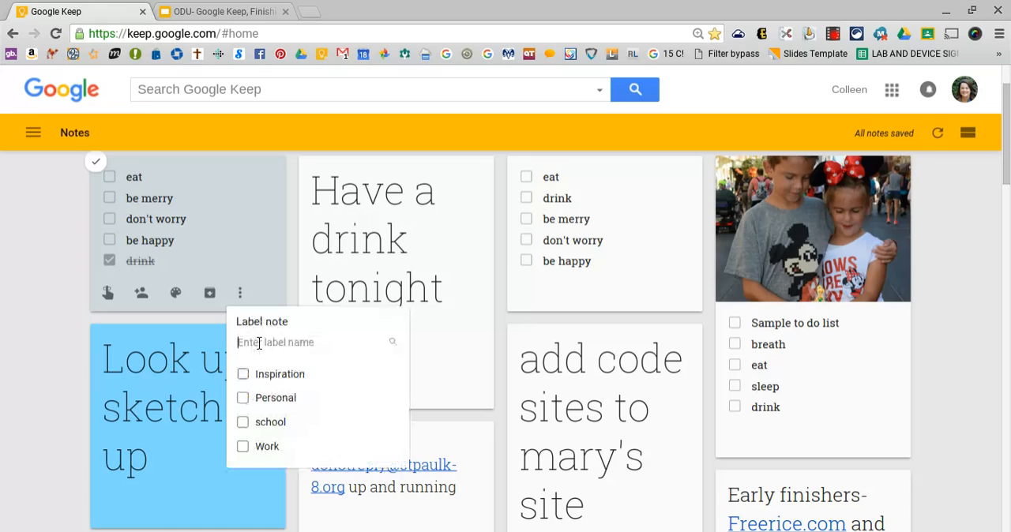
pyautogui.click(243, 398)
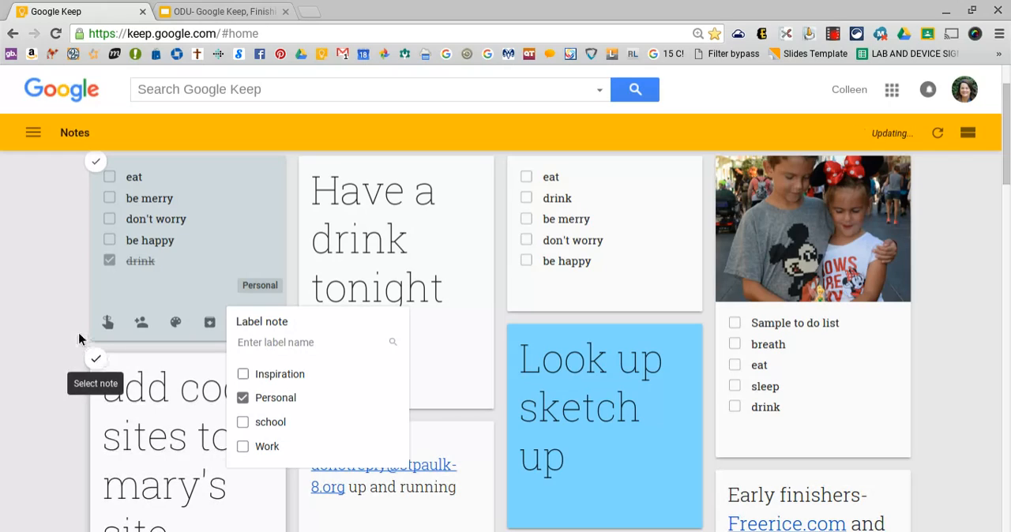
pyautogui.click(55, 278)
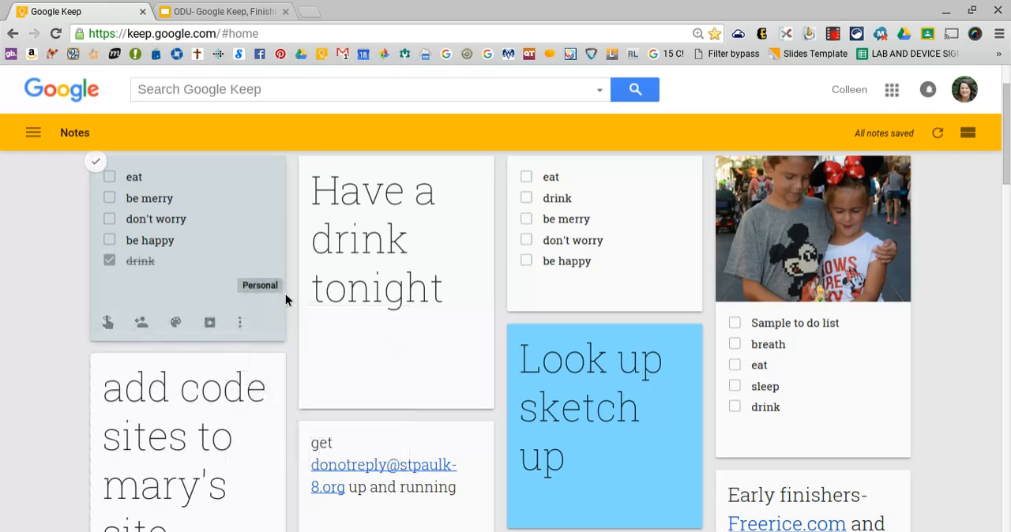
# Duplicate the gray checklist note, copy the first gray note to a Google Doc, and dismiss the notification
pyautogui.click(241, 323)
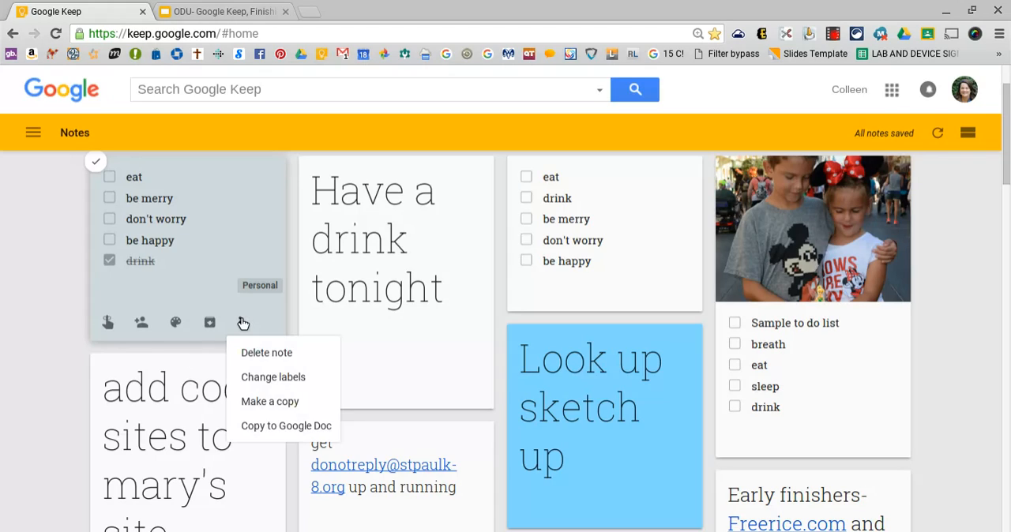
pyautogui.click(269, 403)
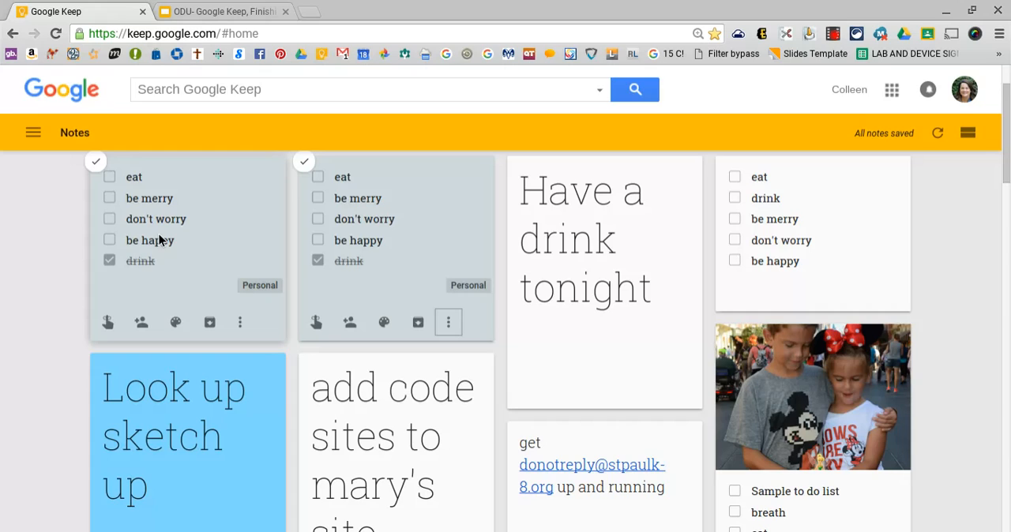
pyautogui.click(241, 323)
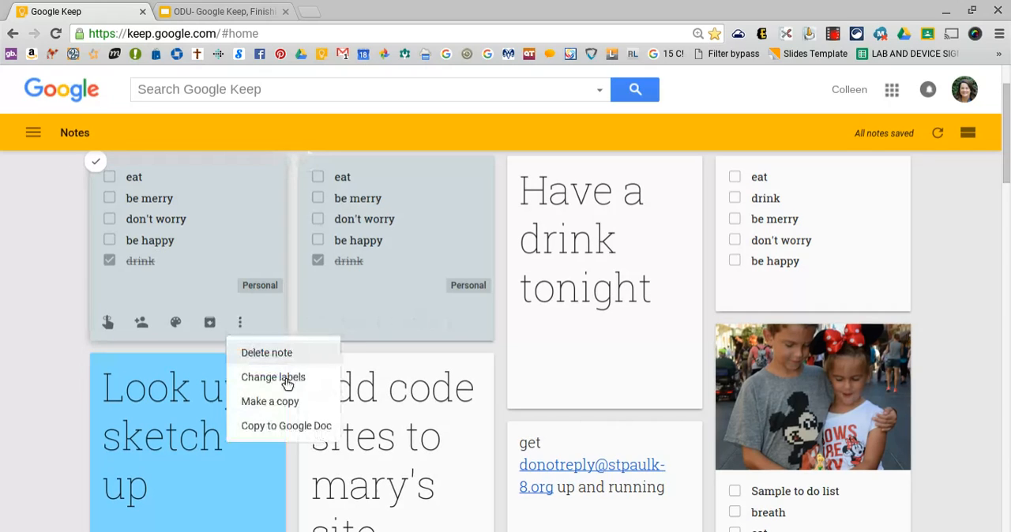
pyautogui.click(302, 428)
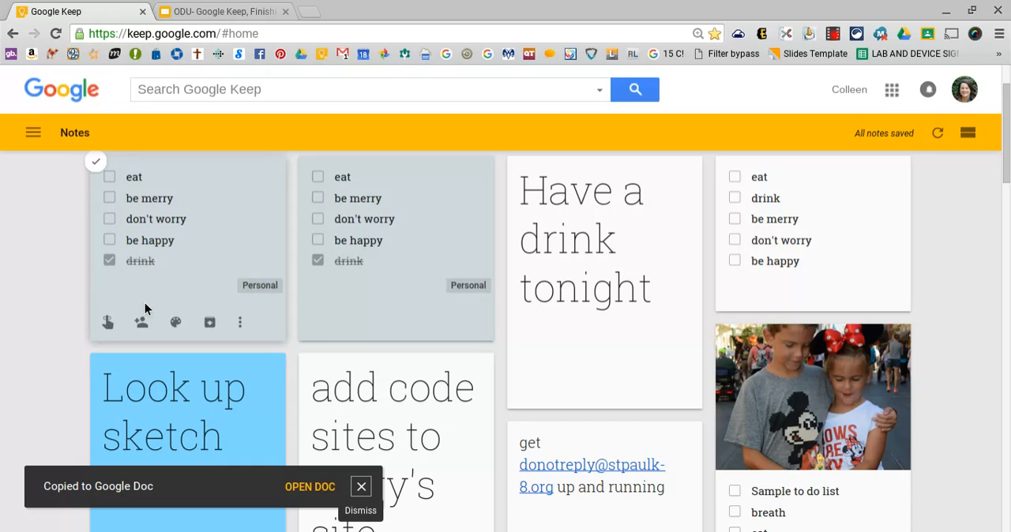
pyautogui.click(363, 488)
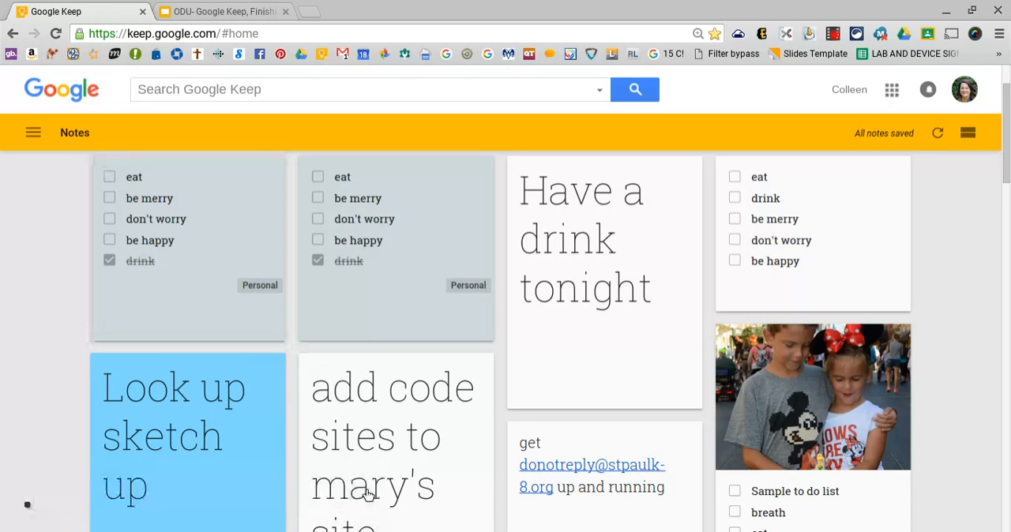
# Show only the notes labelled Personal
pyautogui.click(34, 135)
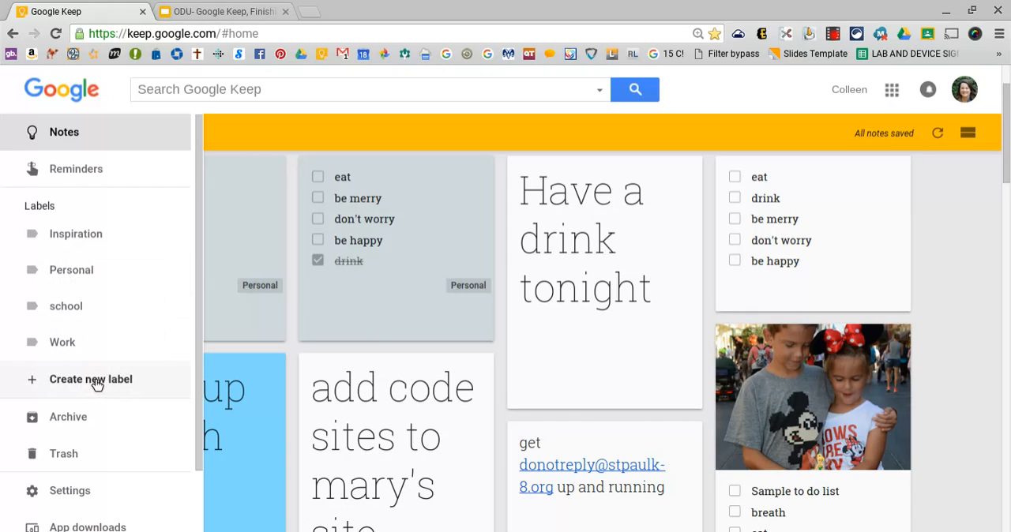
pyautogui.click(93, 270)
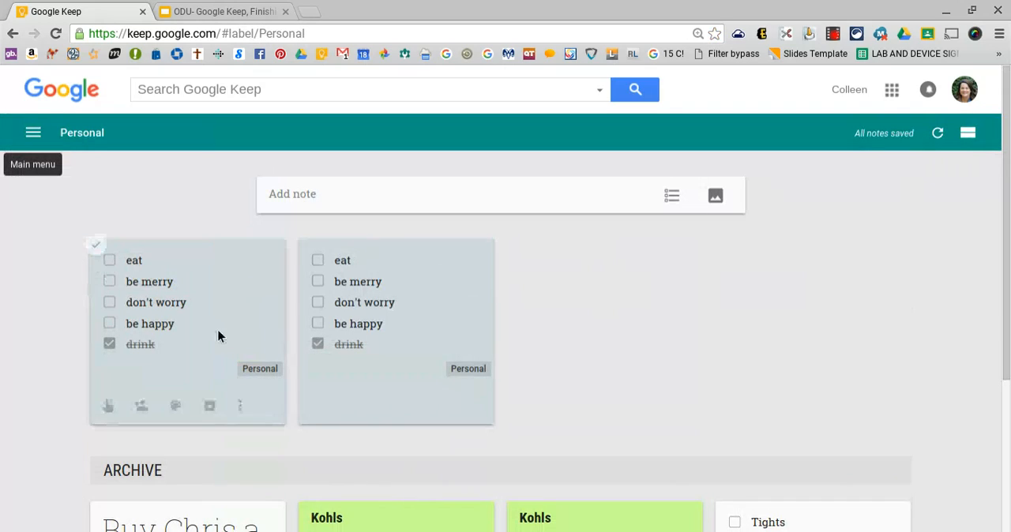
# Review the sharing option and default reminder times in the settings, and save them as they are
pyautogui.click(35, 133)
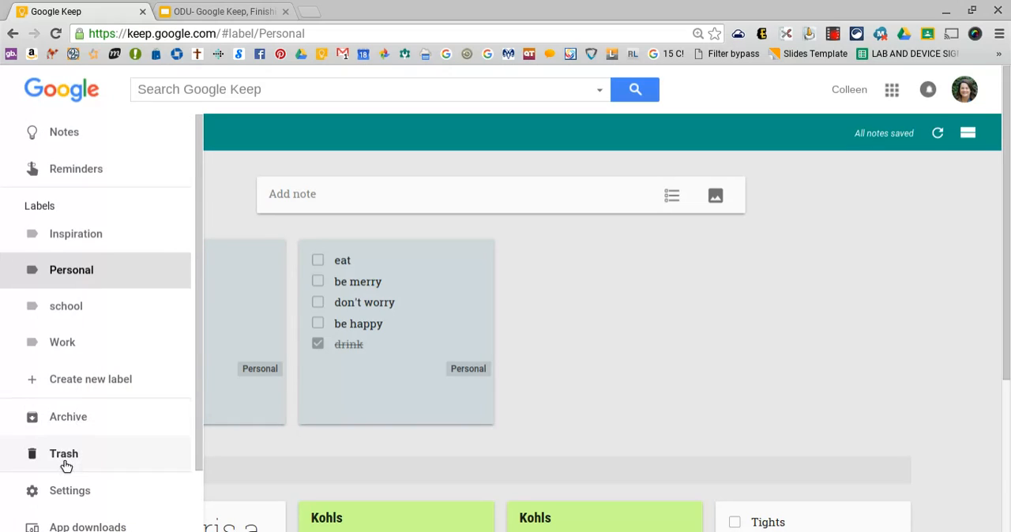
pyautogui.click(73, 503)
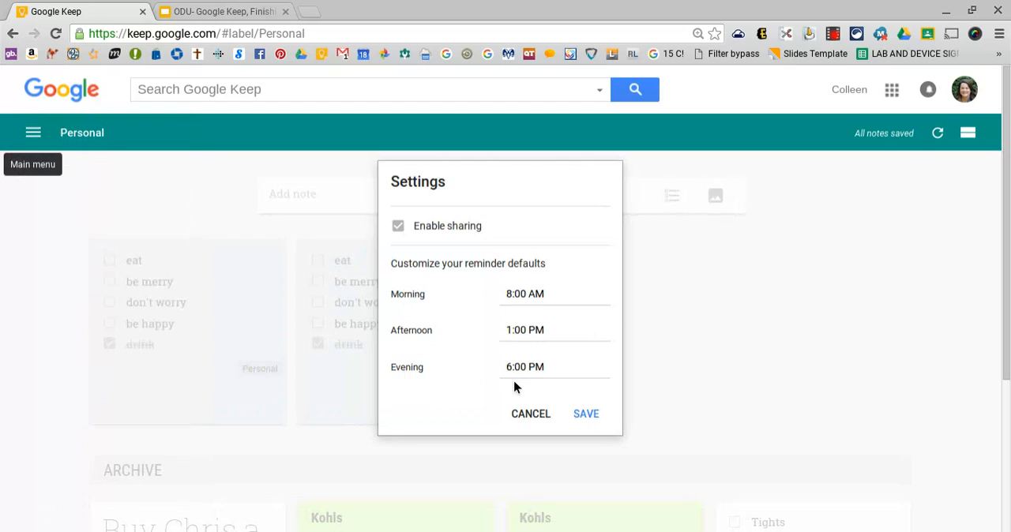
pyautogui.click(592, 415)
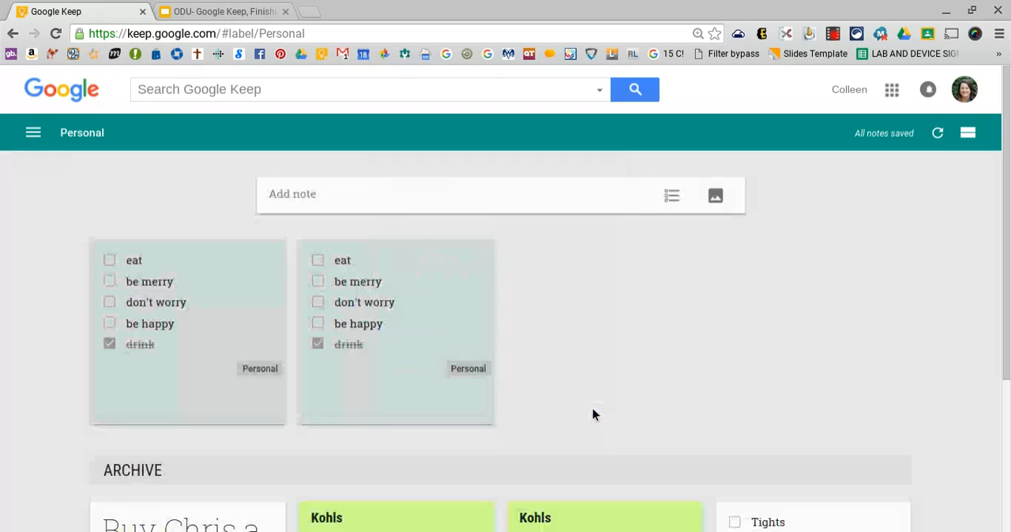